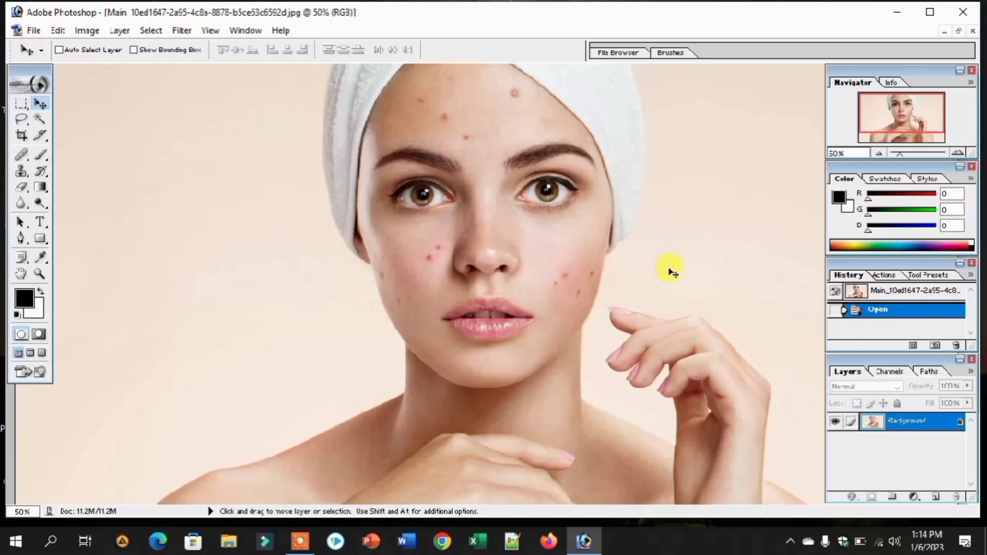
- Switch to the Healing Brush and raise its diameter from 65 to 85 px
key("j")
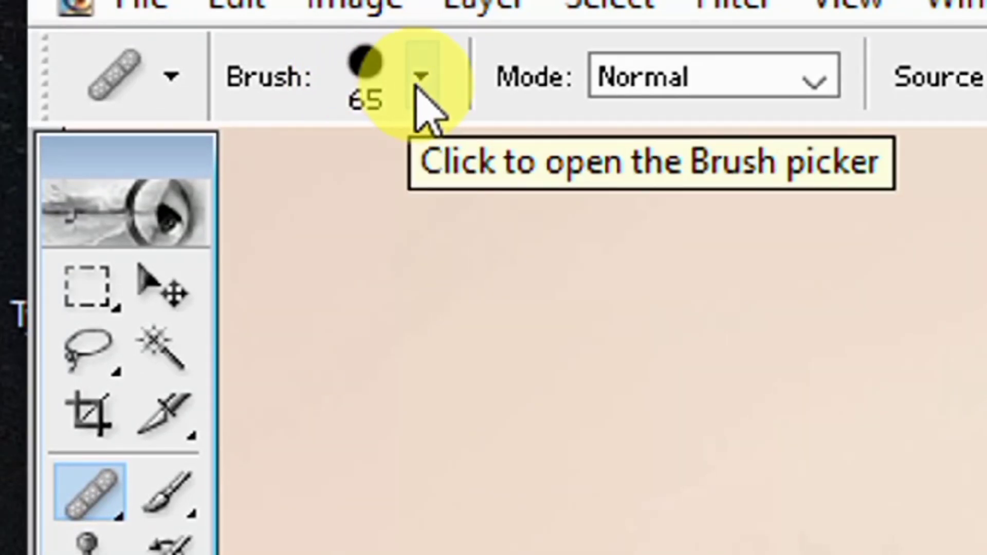
left_click(418, 84)
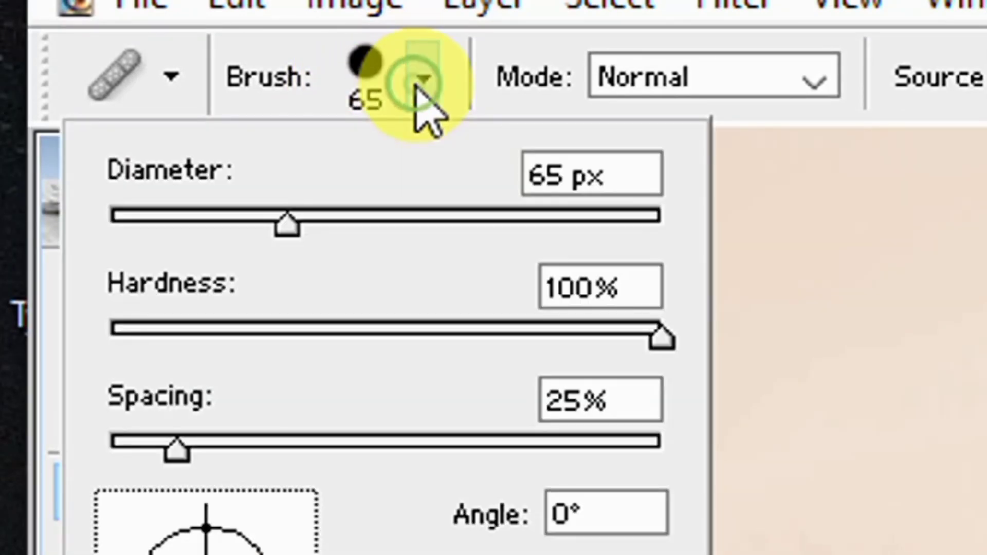
left_click(344, 215)
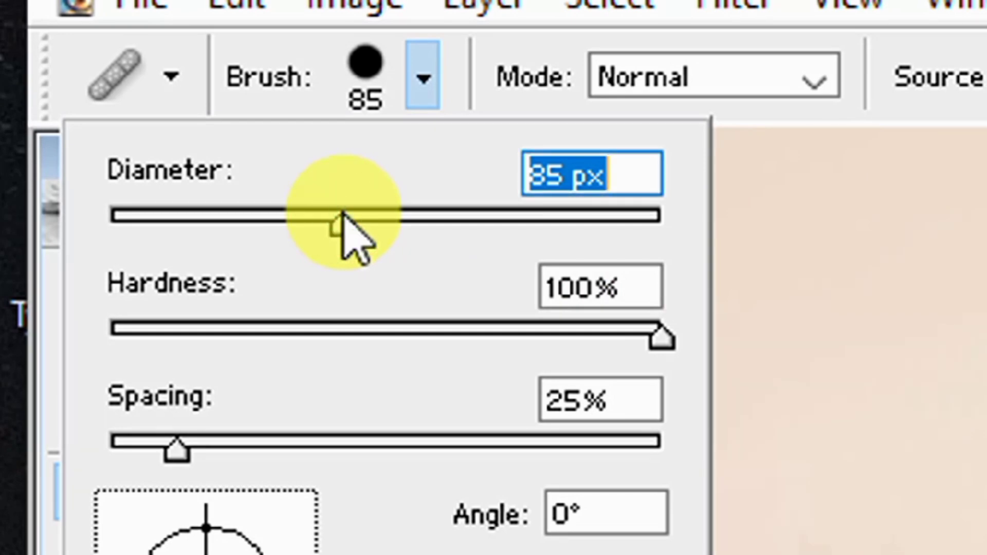
key("Return")
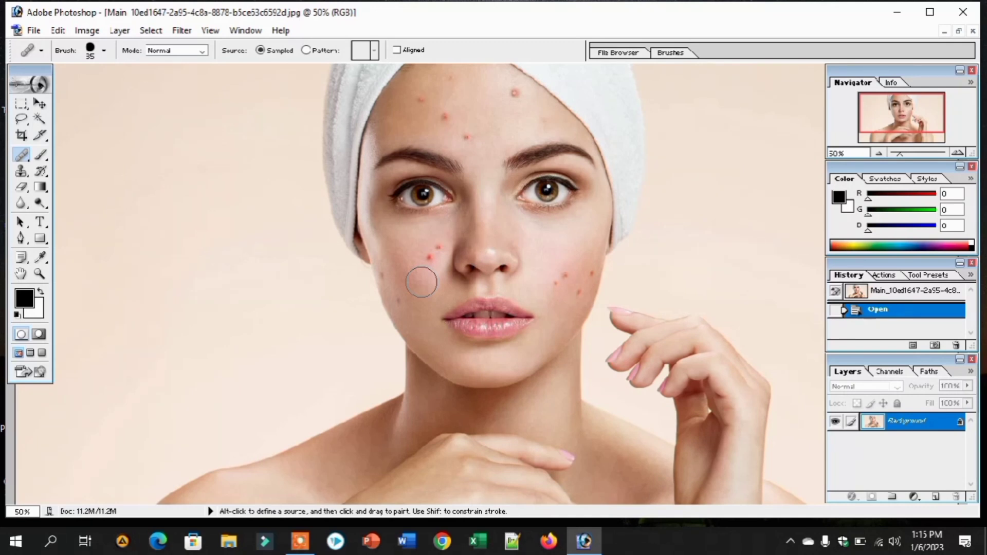
- Sample clean nearby skin and heal the pimples on the left cheek
left_click(421, 282, "alt")
left_click(432, 256)
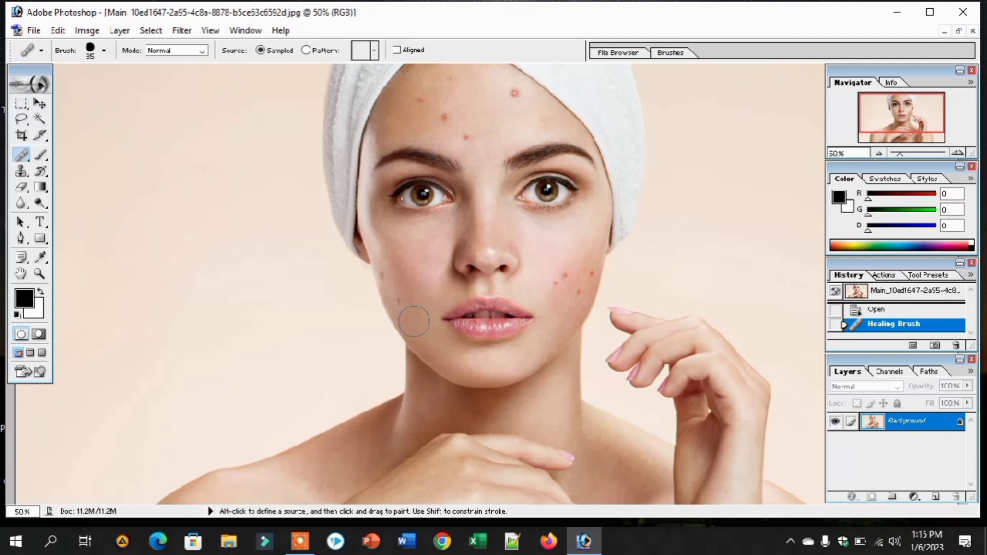
left_click(414, 322, "alt")
left_click(397, 294)
left_click(423, 331, "alt")
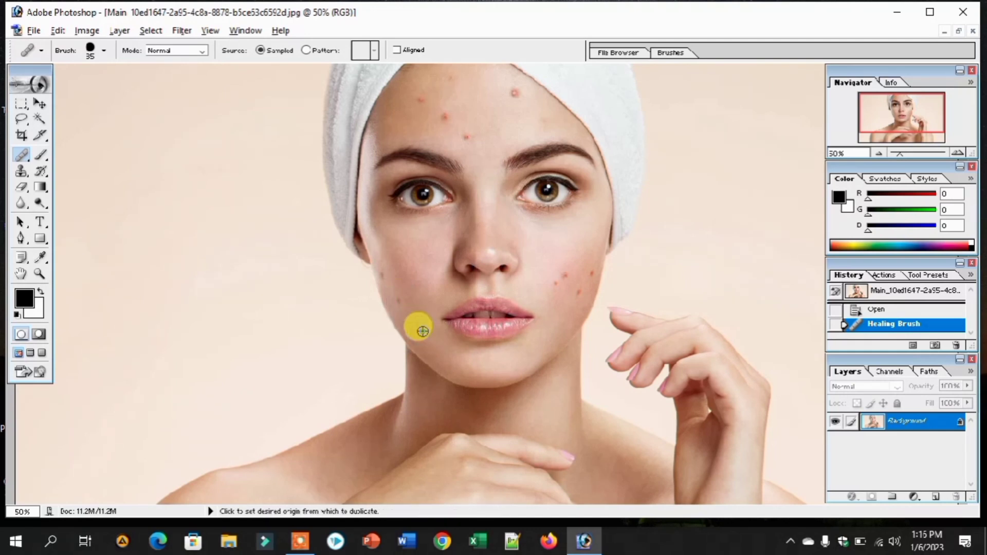
left_click(396, 299)
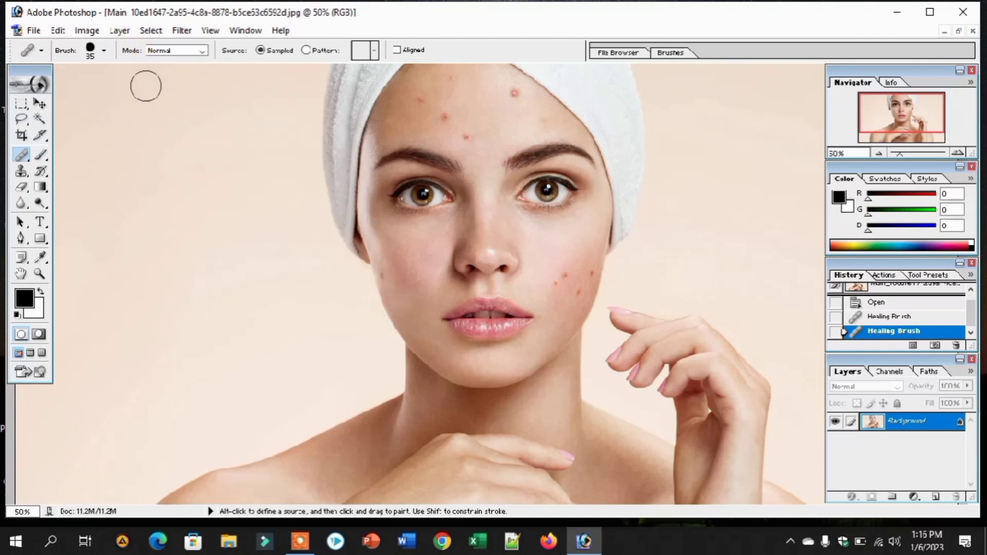
- Change the healing brush diameter to 50 px and heal the lower left-cheek spots
left_click(103, 53)
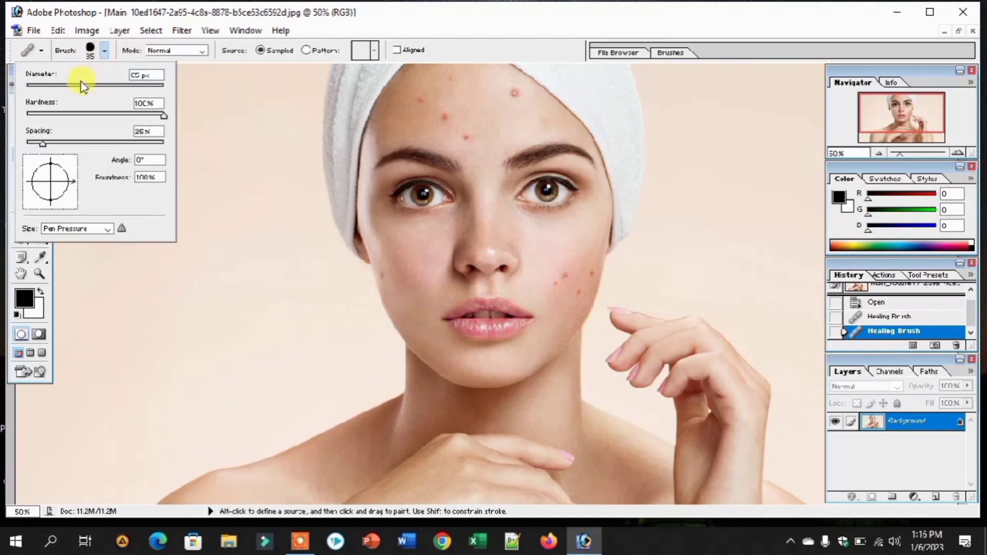
left_click_drag(62, 91, 63, 88)
left_click(373, 258)
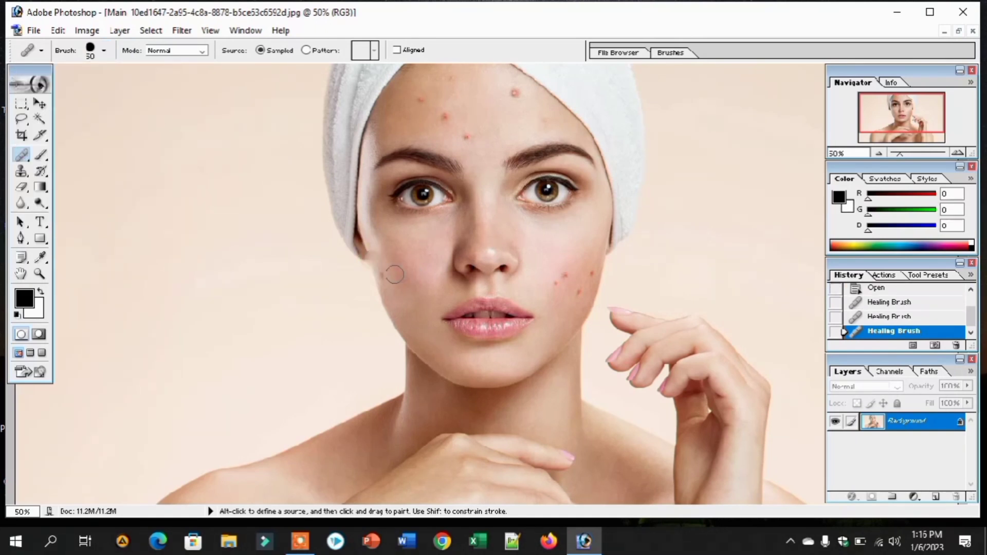
left_click(386, 266)
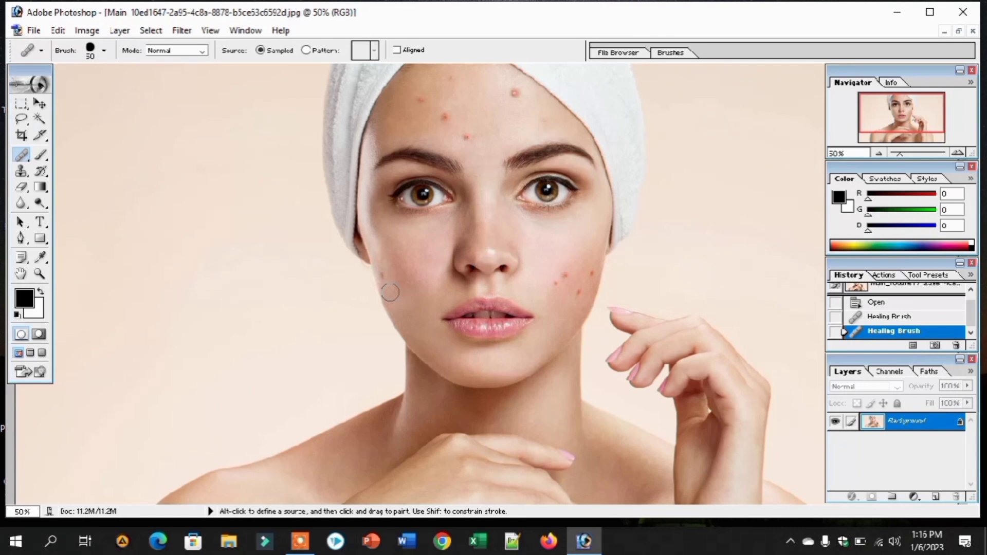
left_click(385, 286, "alt")
left_click(386, 276)
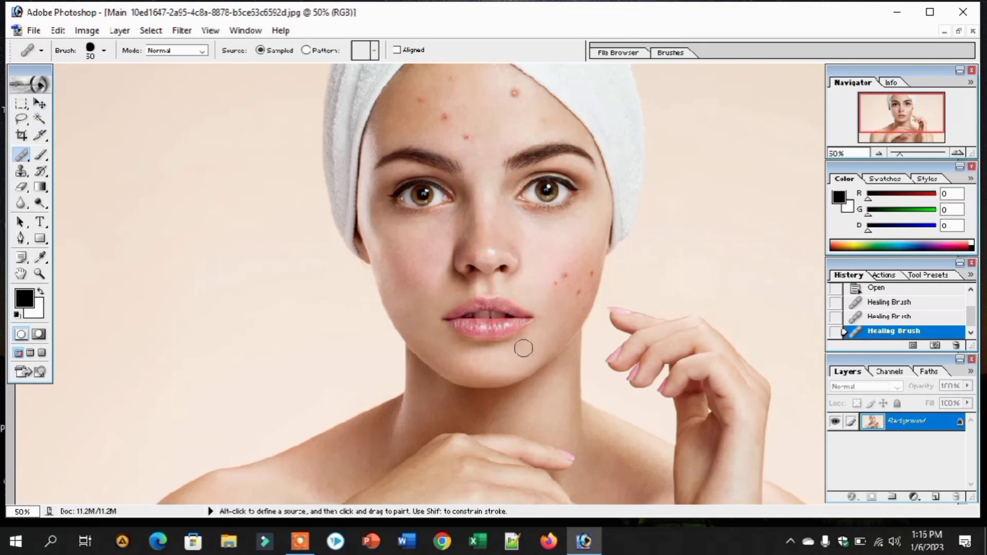
- Sample clean right-cheek skin and heal each red blemish on that cheek
left_click(551, 311, "alt")
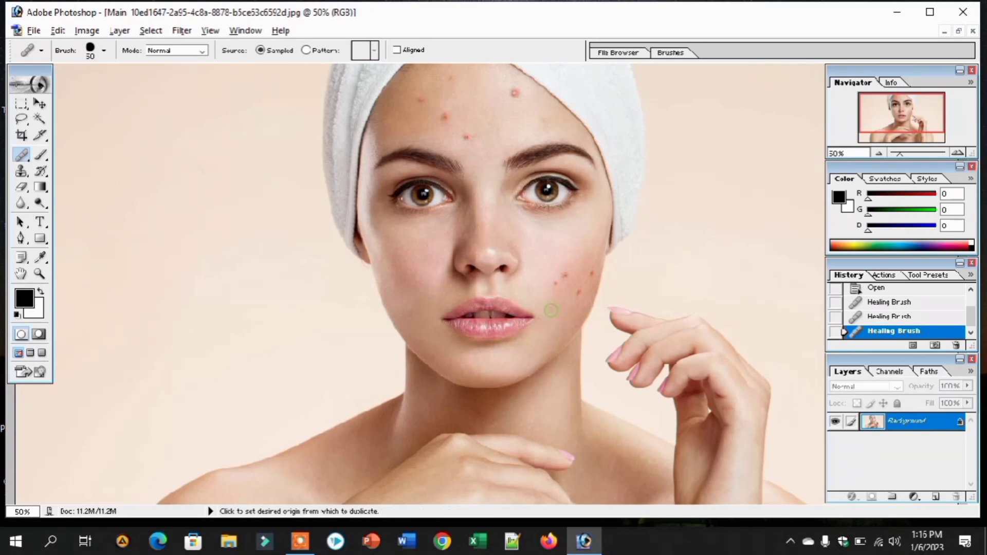
left_click(564, 276)
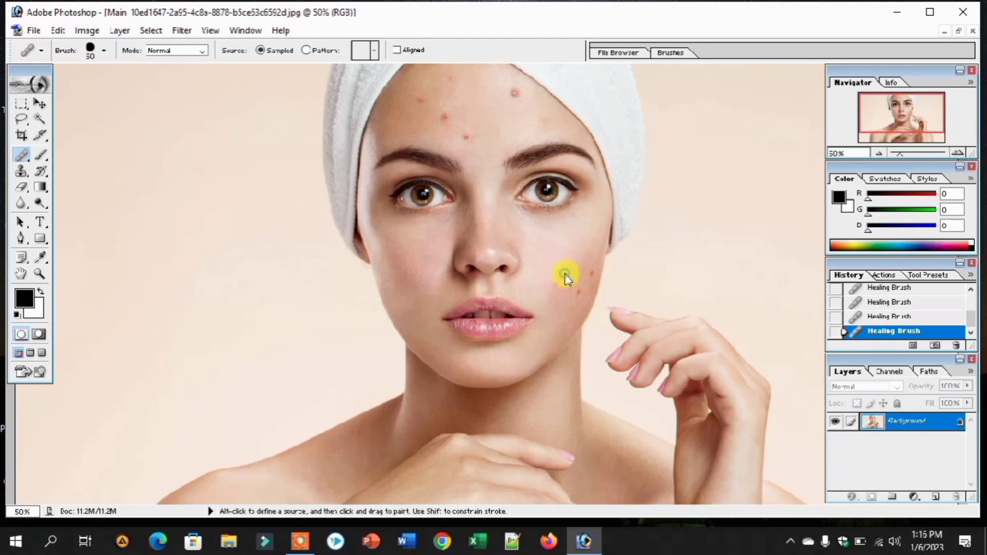
left_click_drag(547, 273, 557, 285)
left_click(579, 310, "alt")
left_click(577, 295)
left_click(592, 276)
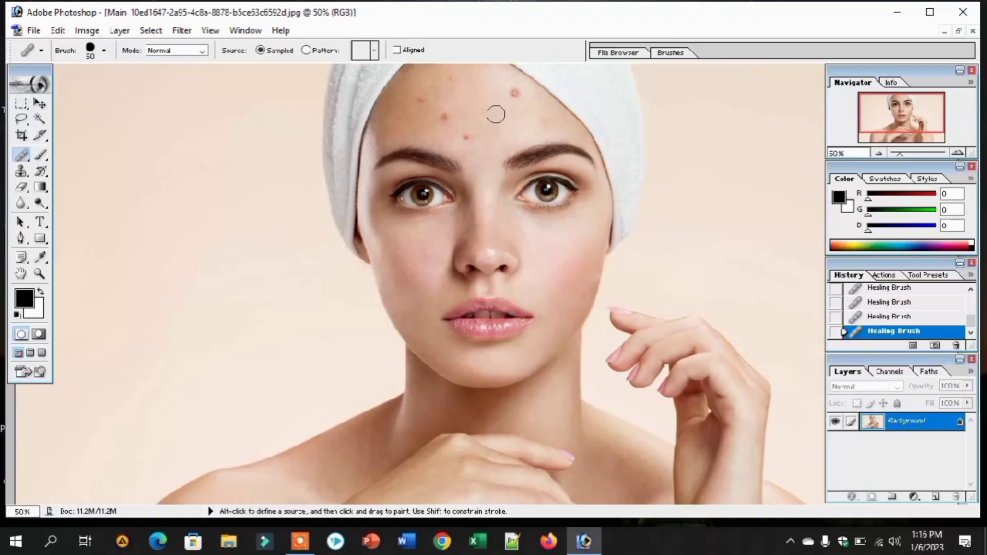
- Sample clean forehead skin and heal each forehead spot, from the top down
left_click(500, 104, "alt")
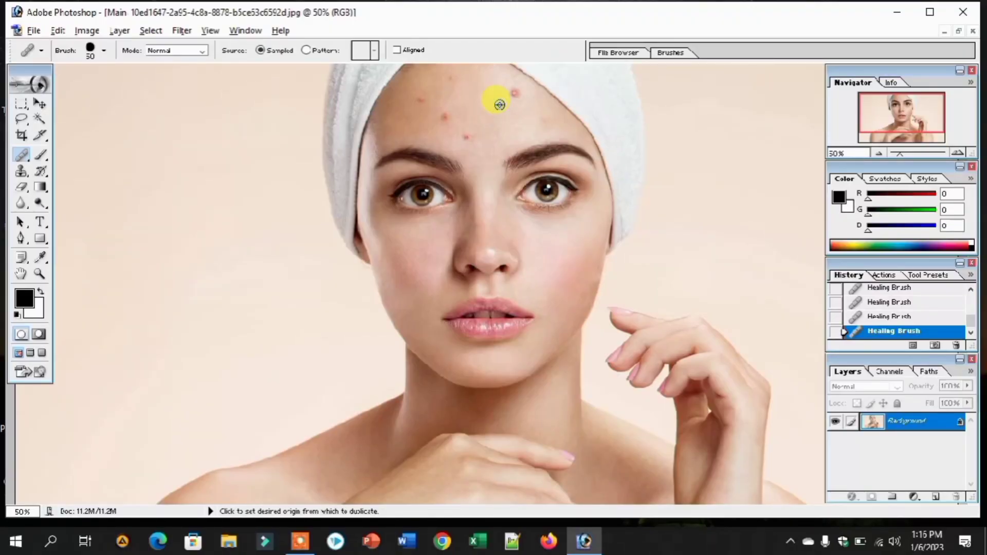
left_click(515, 94)
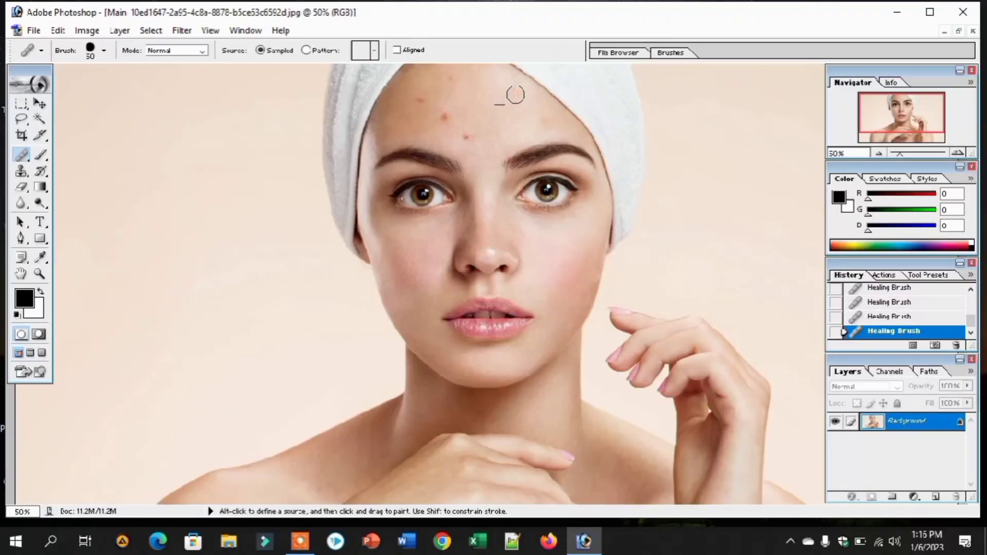
left_click(495, 143, "alt")
left_click(473, 153, "alt")
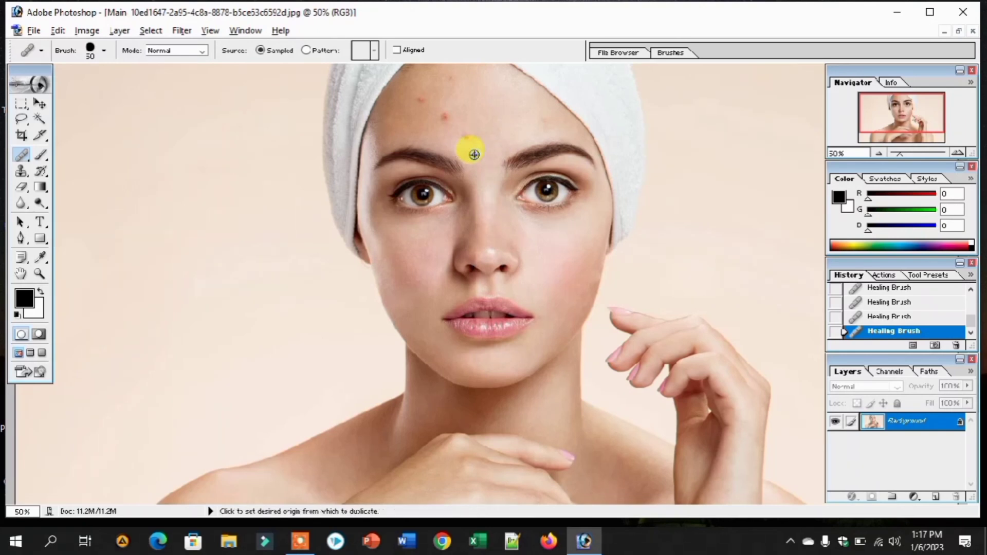
left_click(467, 137)
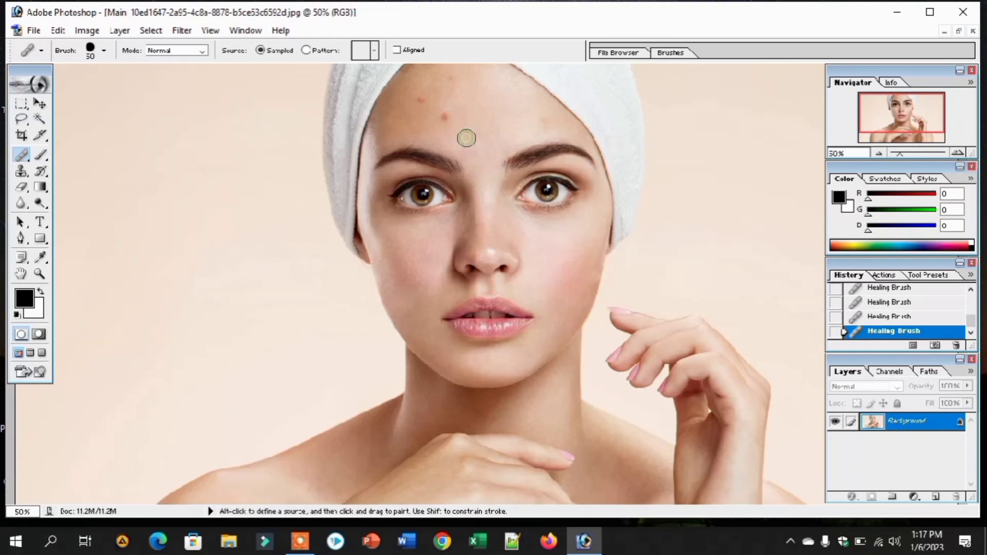
left_click(394, 112, "alt")
left_click(420, 101)
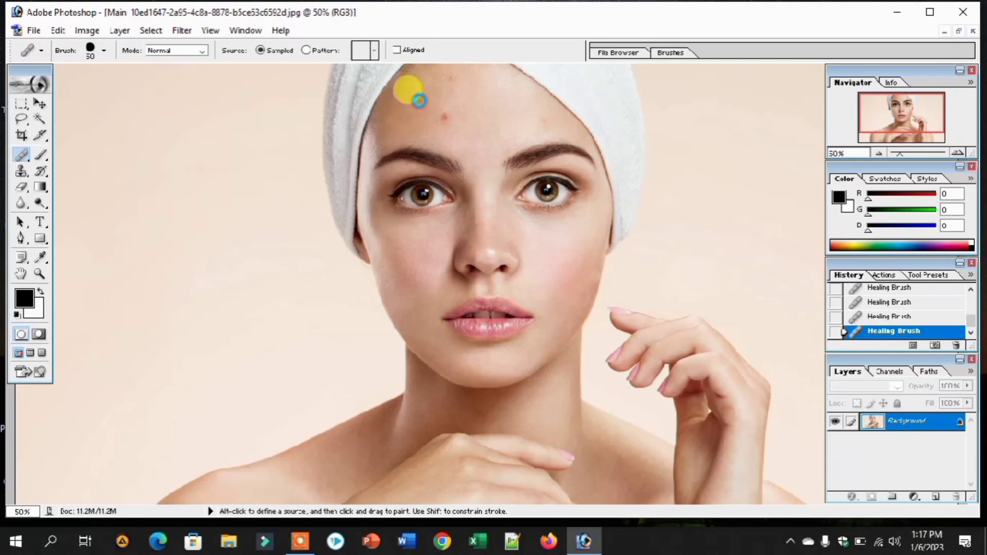
left_click(454, 75, "alt")
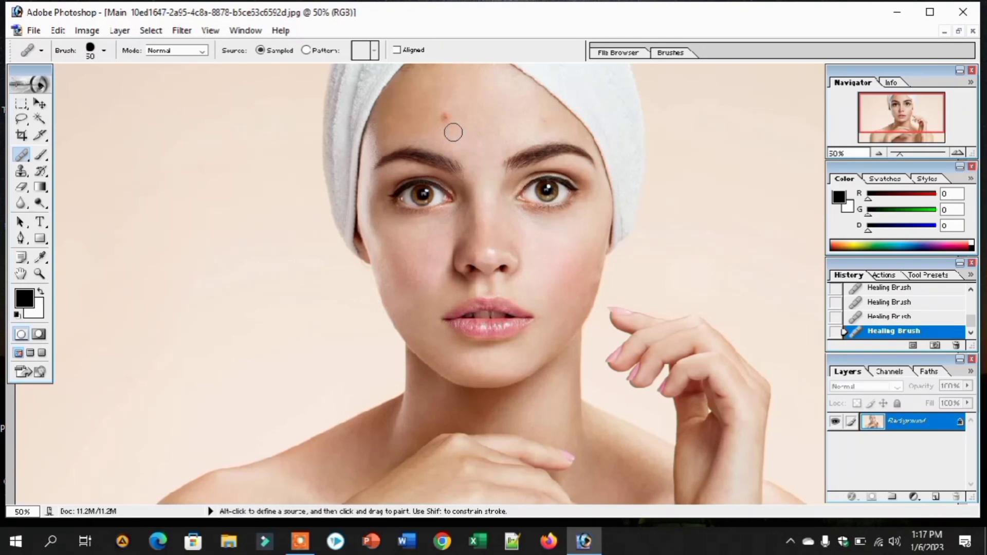
left_click(442, 116)
left_click(520, 126)
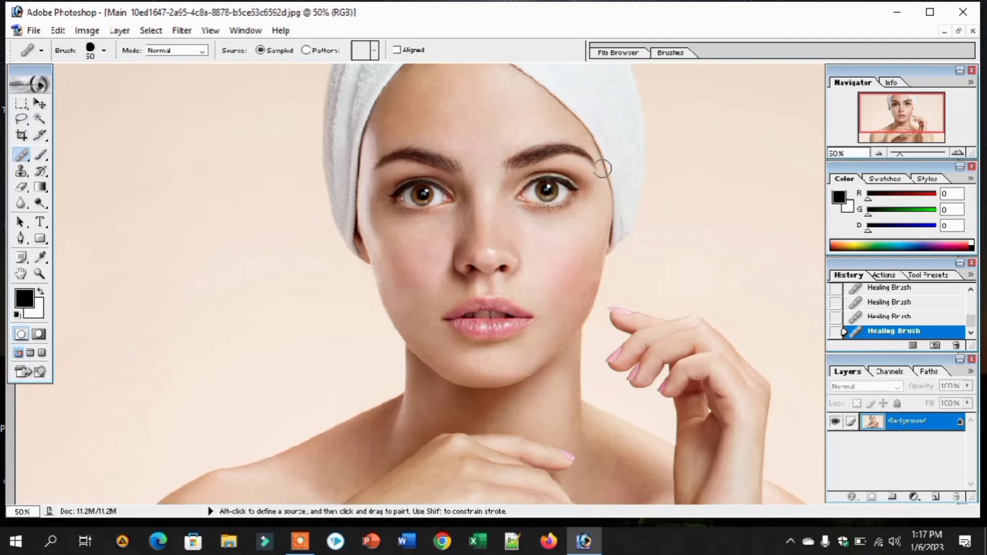